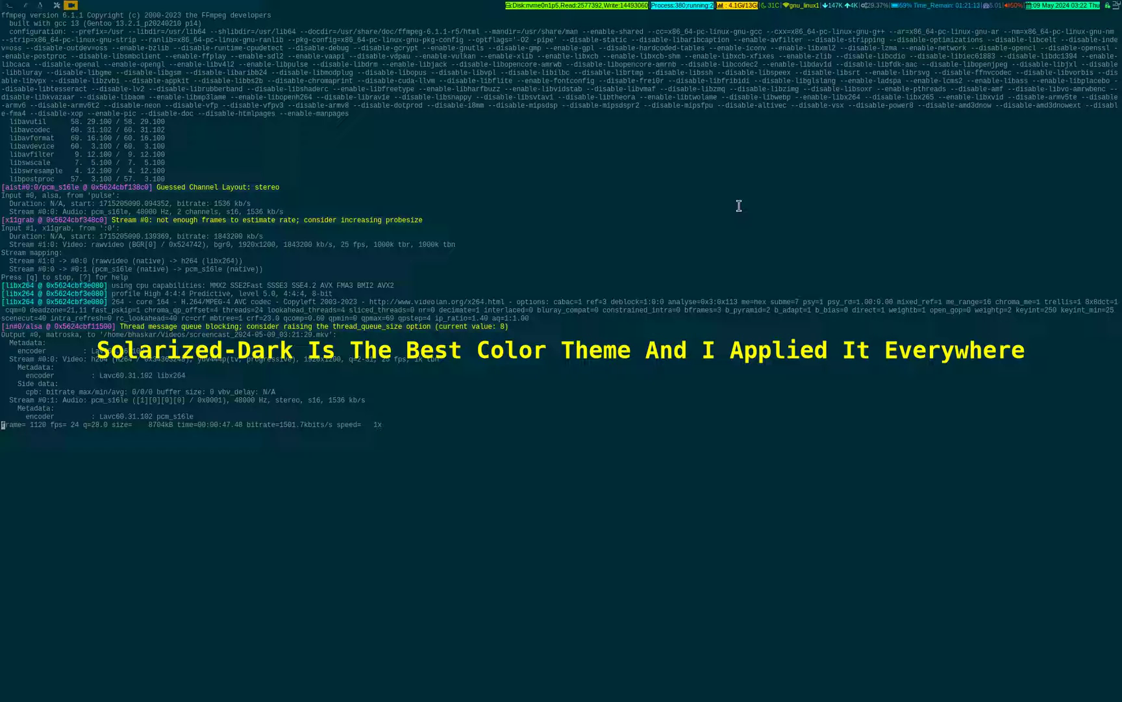
Tour the Solarized workspaces: empty shell, Emacs org file, btop, package listing and ffmpeg recording terminal.
key(alt+1)
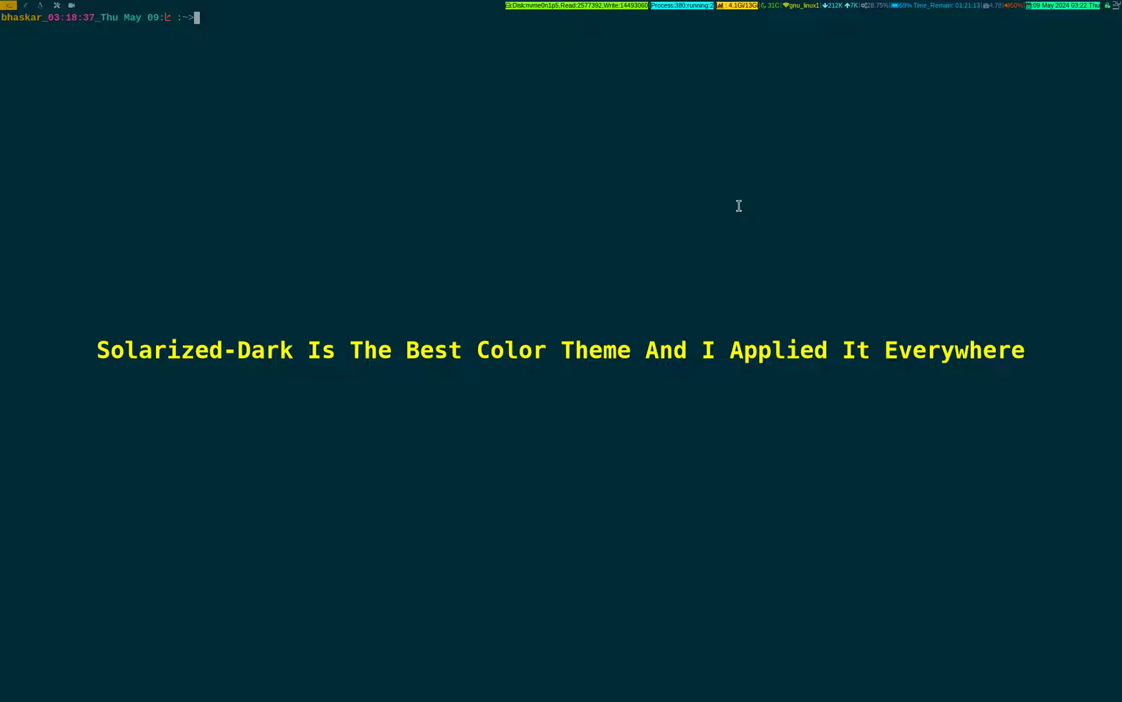
key(alt+4)
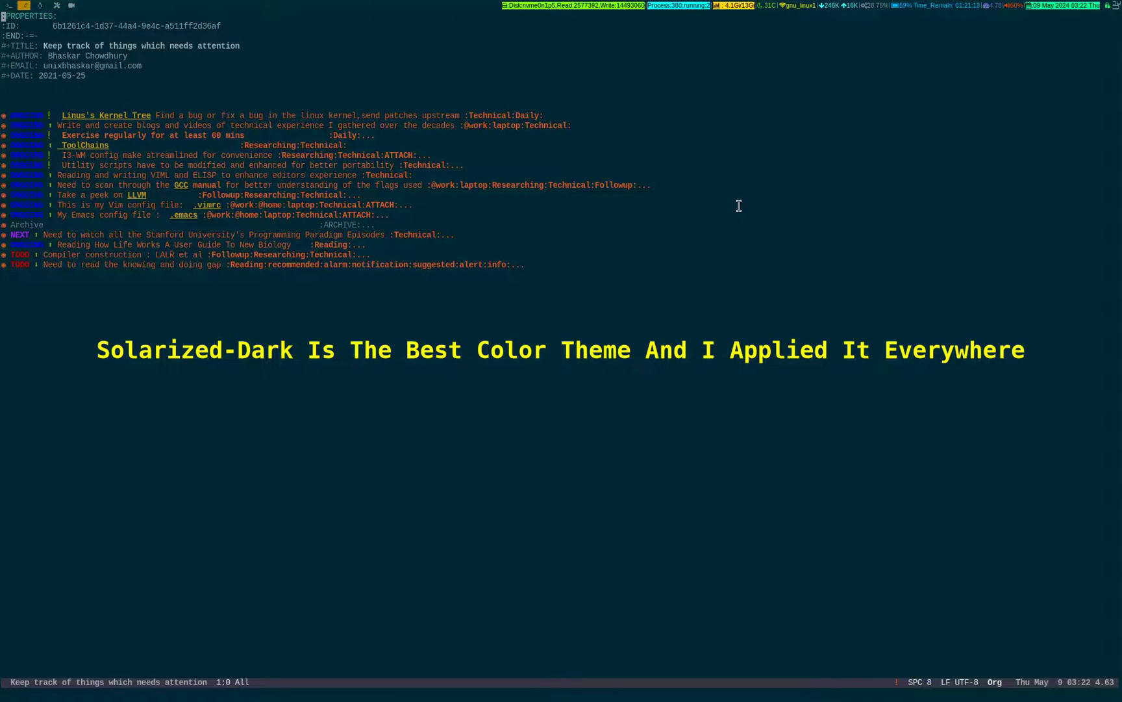
key(ctrl+alt+Right)
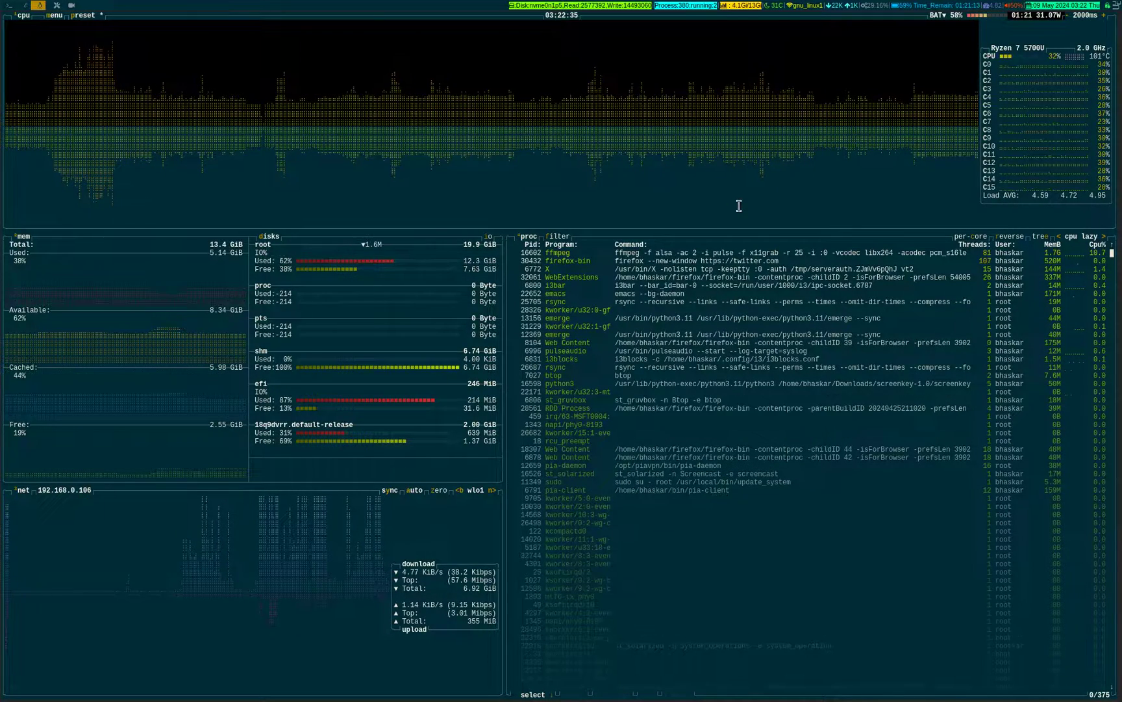
key(ctrl+alt+Right)
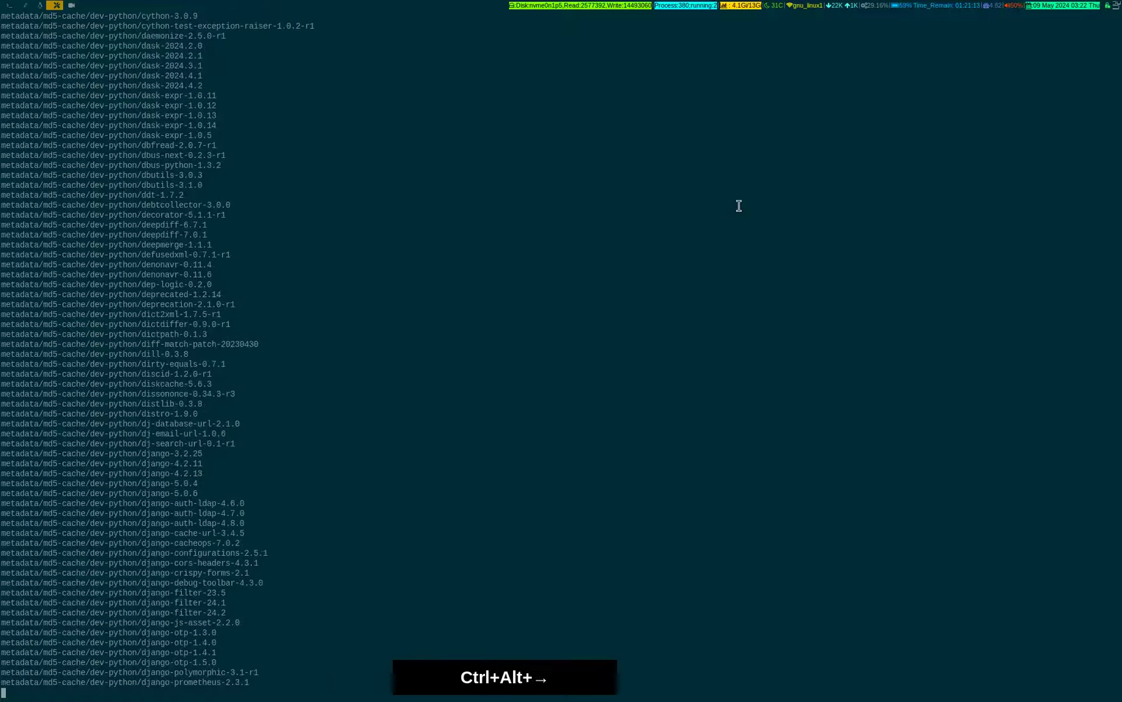
key(ctrl+alt+Right)
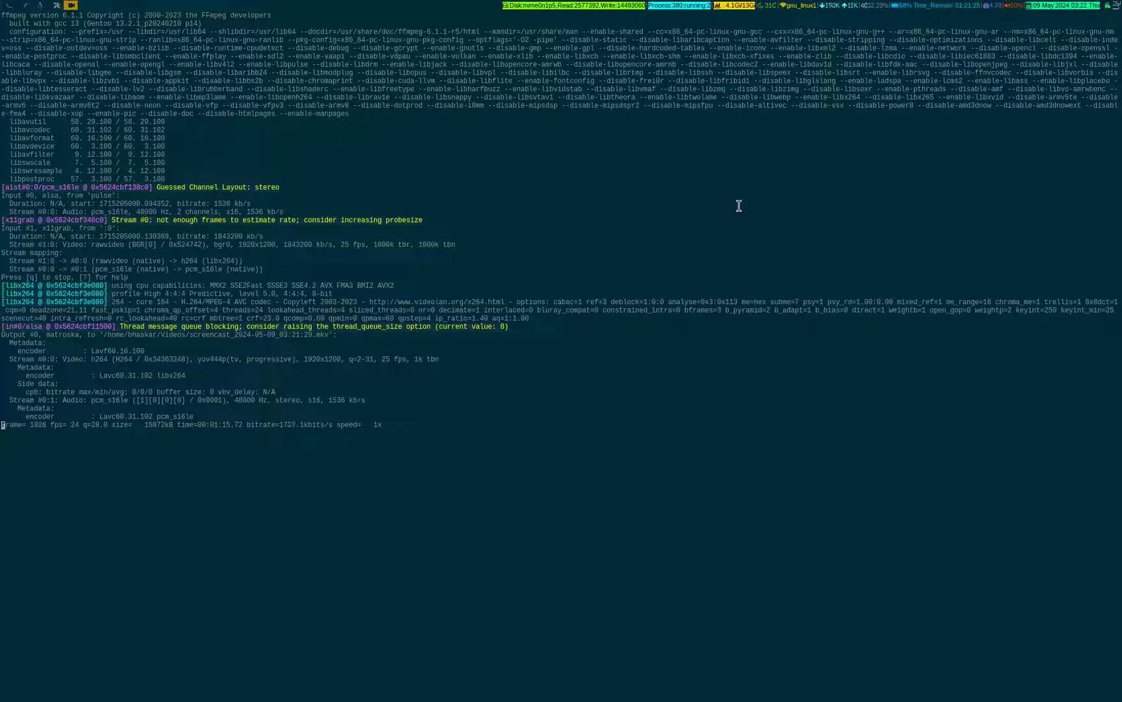
Back on the shell workspace, launch the browser and send it to workspace 3.
key(alt+1)
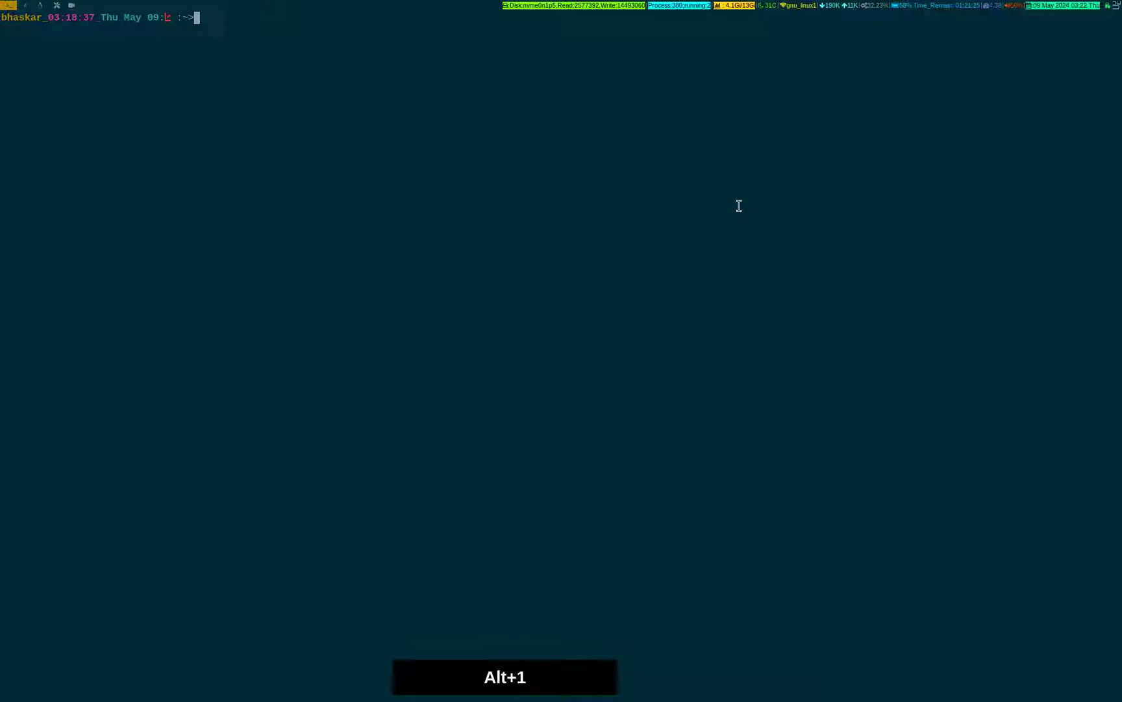
key(alt+f)
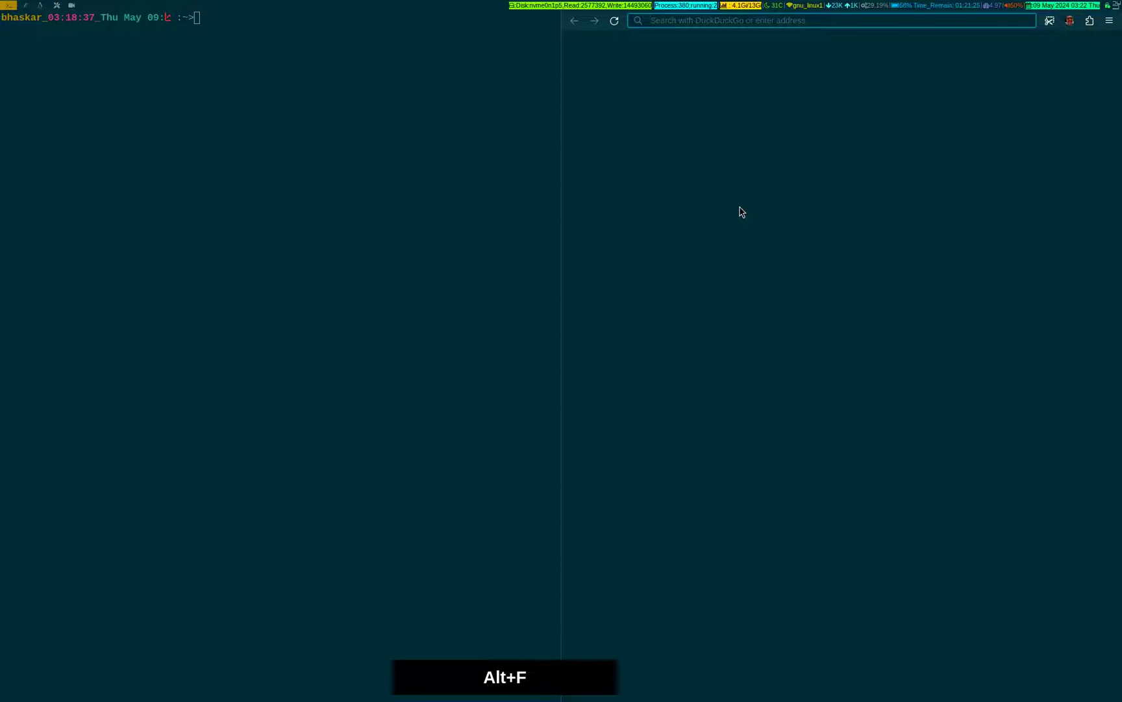
key(alt+shift+3)
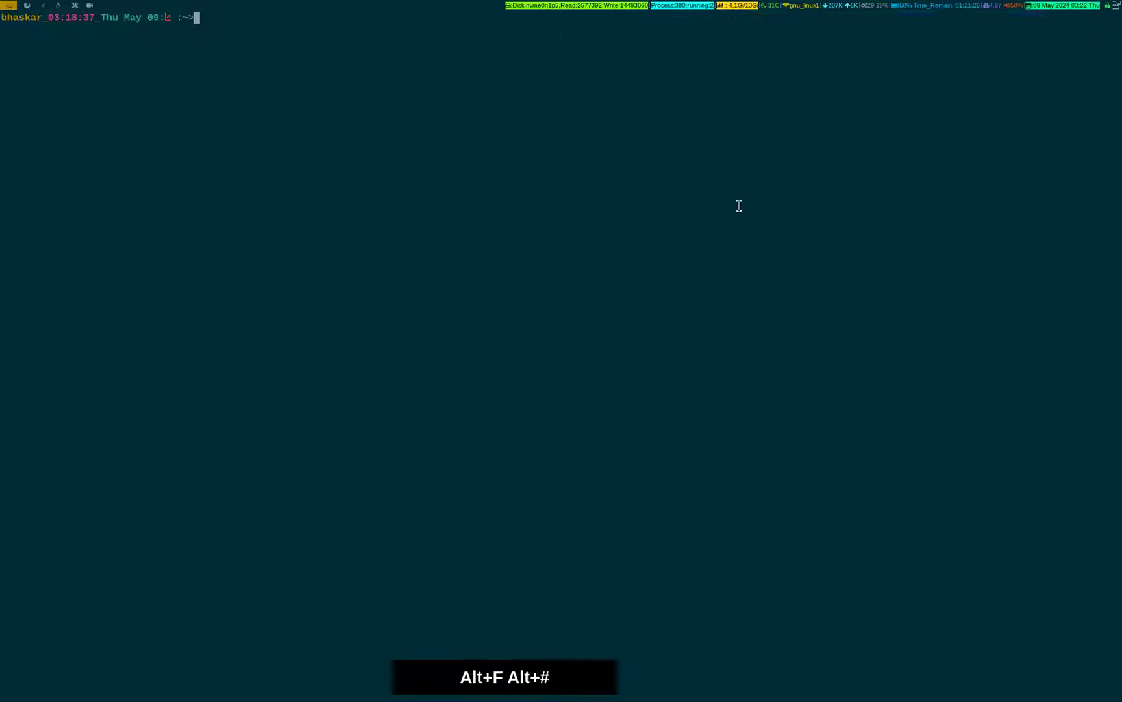
Switch to workspace 3 to show the browser with the Solarized page.
key(alt+3)
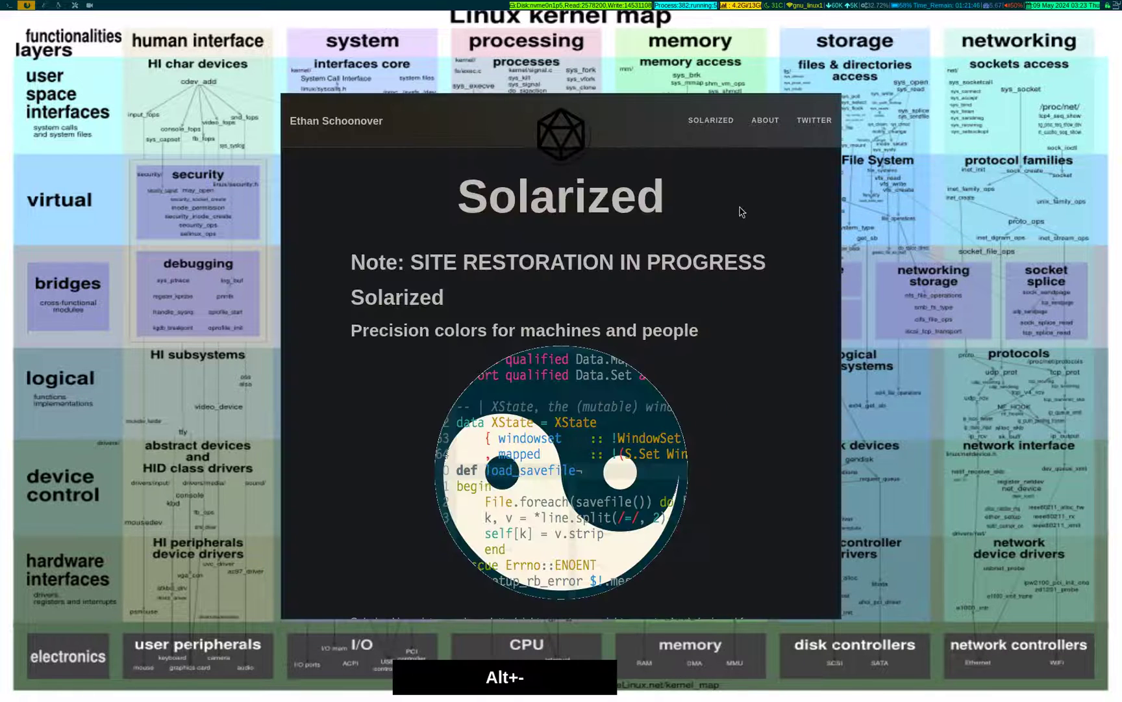
key(alt+shift+space)
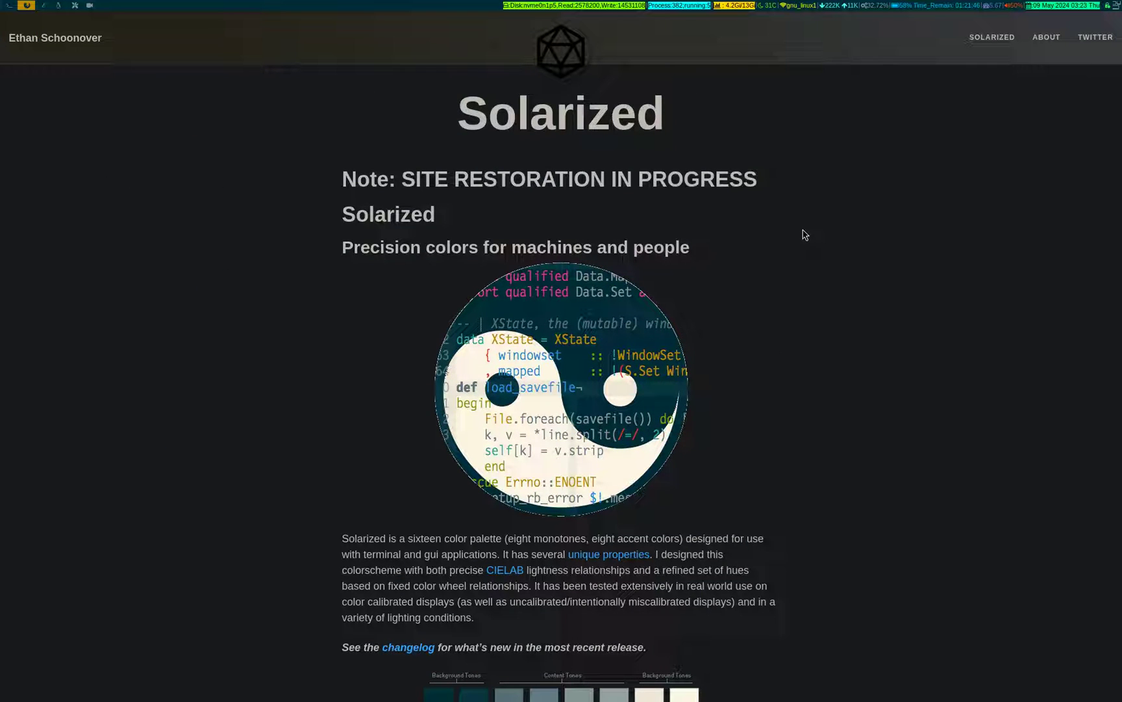
click(107, 45)
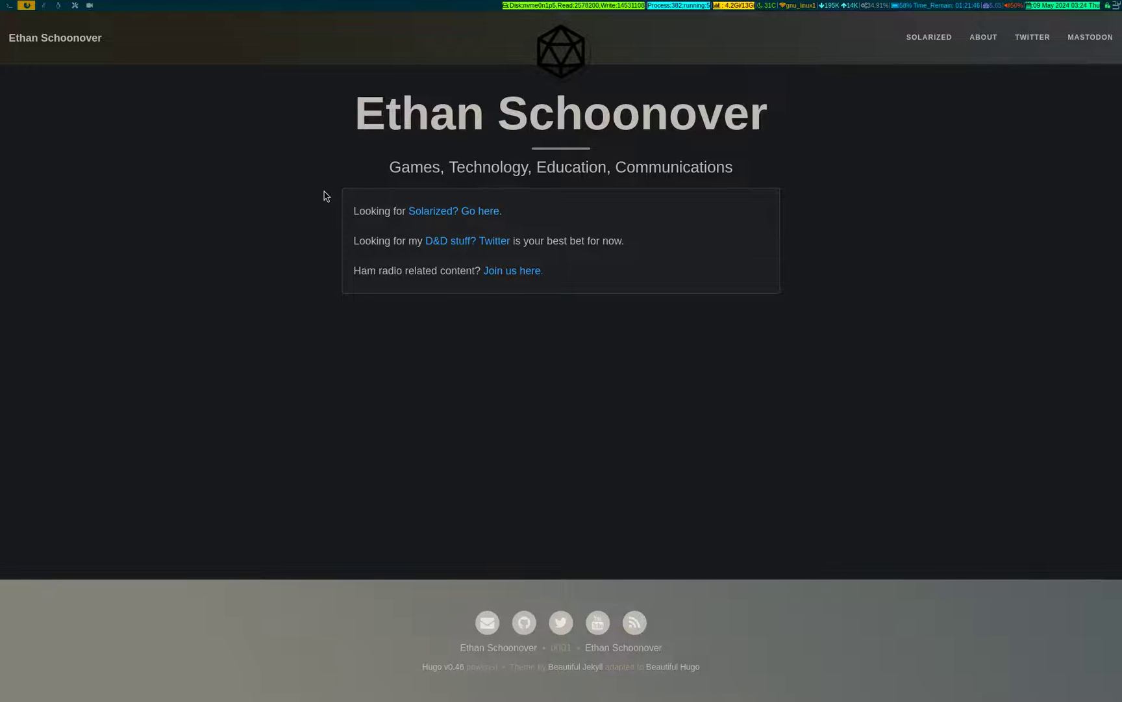
key(shift+h)
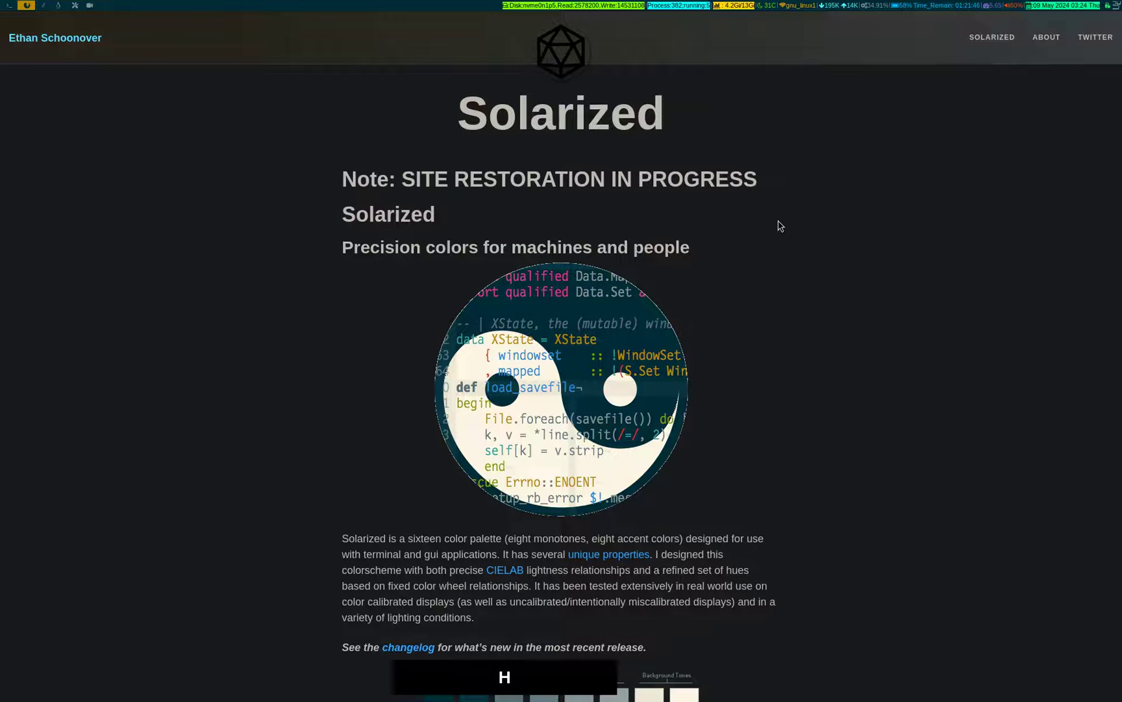
scroll(777, 226, down, 3)
scroll(778, 225, down, 4)
scroll(777, 226, down, 6)
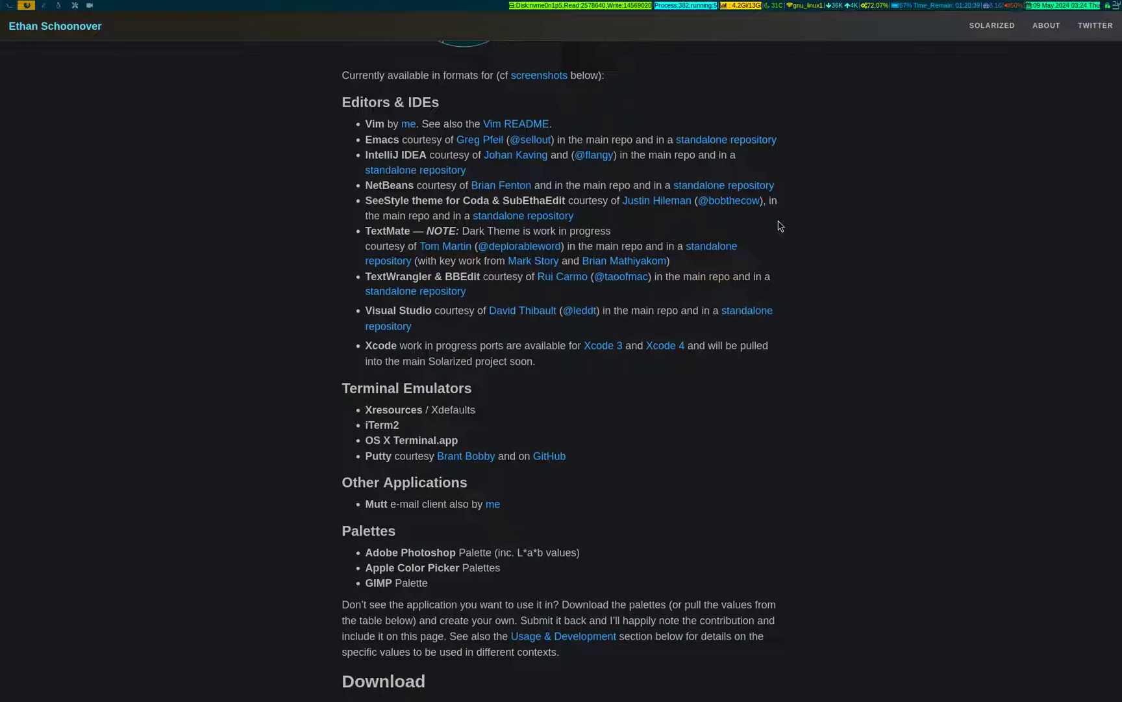
scroll(778, 226, down, 1)
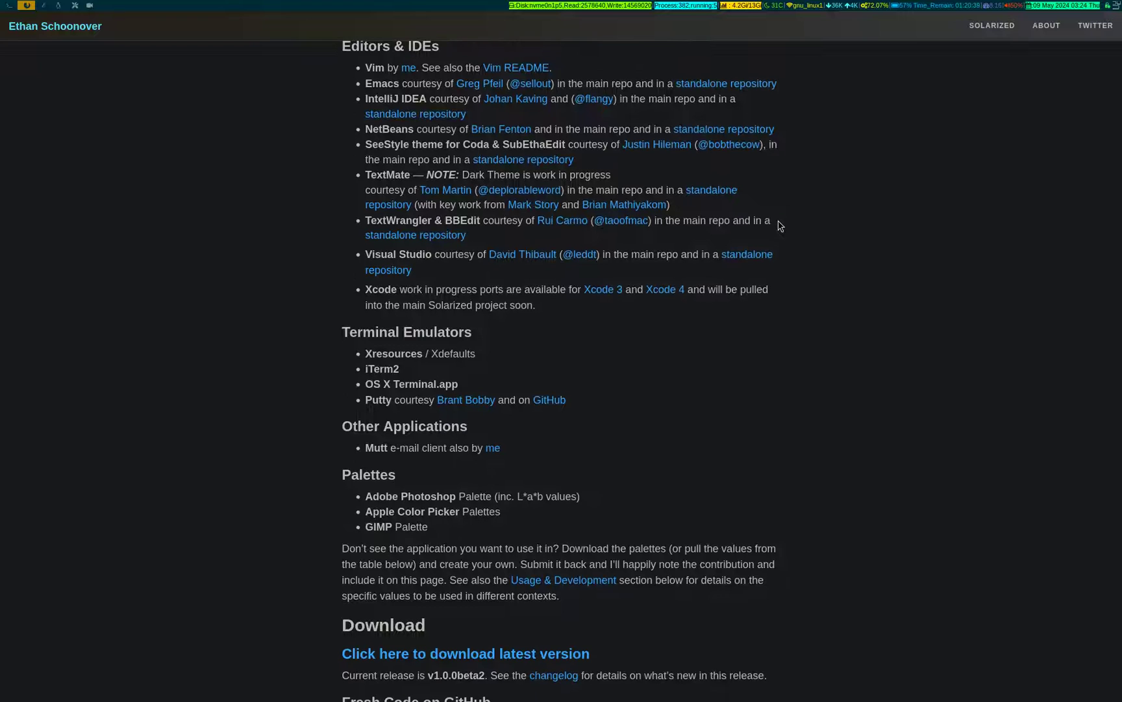
scroll(778, 226, down, 2)
scroll(778, 225, down, 1)
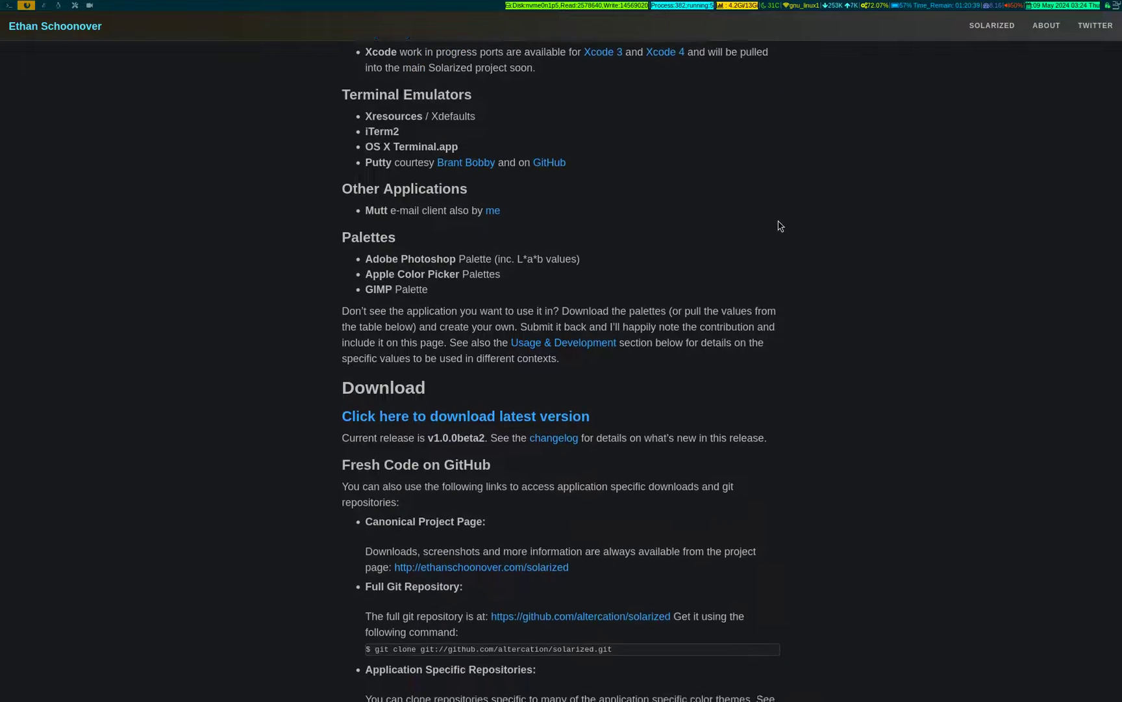
scroll(777, 225, down, 1)
scroll(778, 226, down, 2)
scroll(778, 225, down, 2)
scroll(777, 225, down, 3)
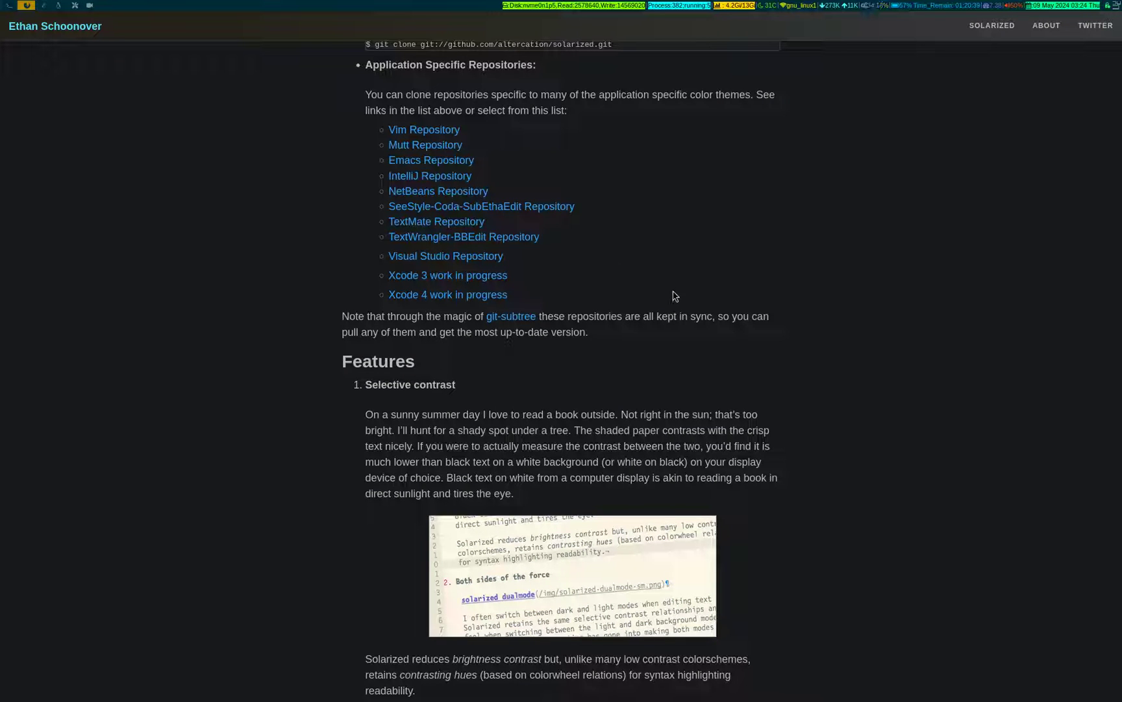
scroll(851, 282, down, 1)
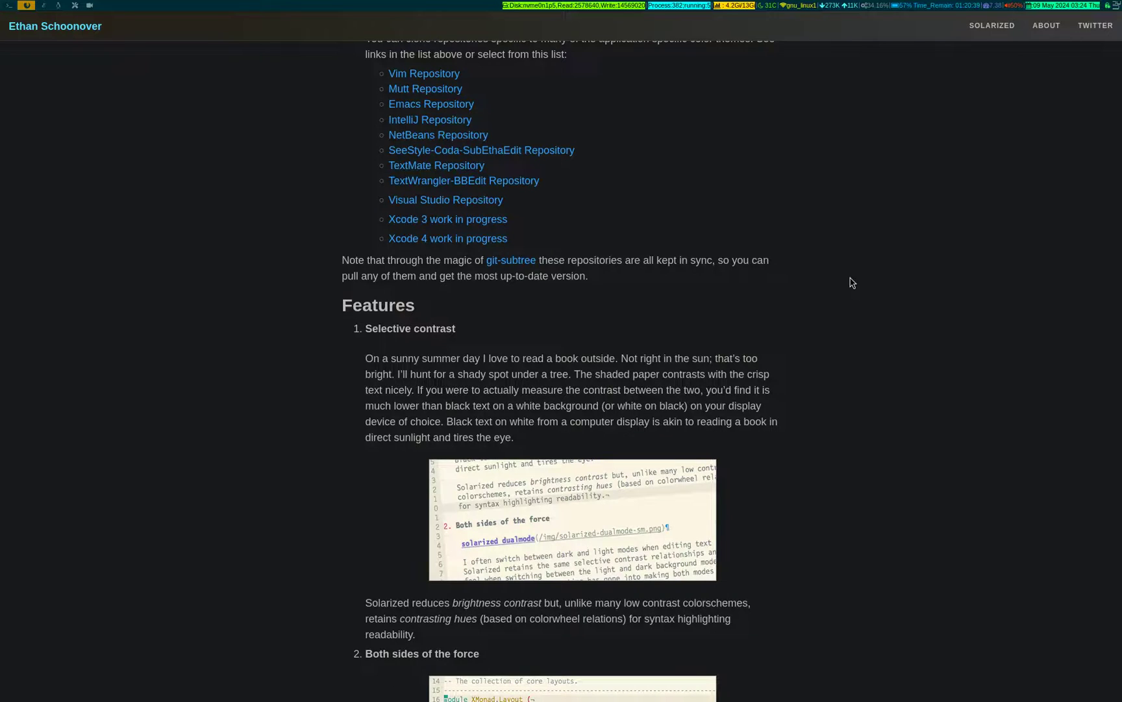
scroll(851, 283, down, 4)
scroll(851, 282, down, 1)
scroll(851, 283, down, 1)
scroll(851, 283, down, 2)
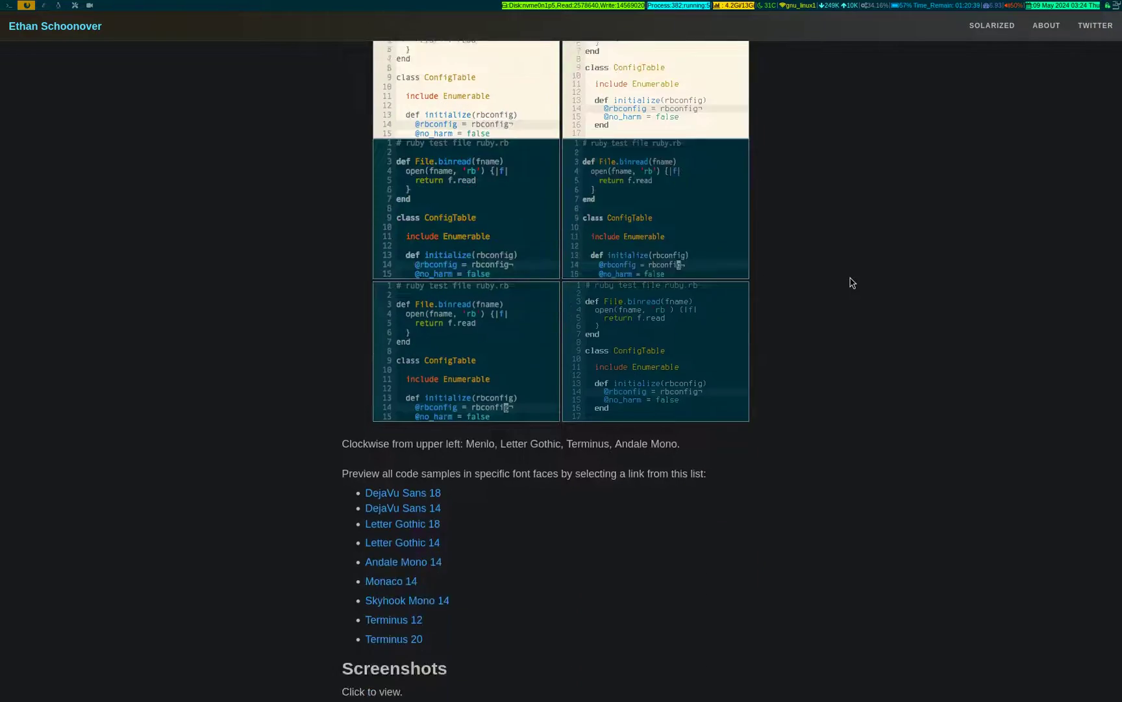
scroll(851, 282, down, 3)
scroll(851, 282, down, 6)
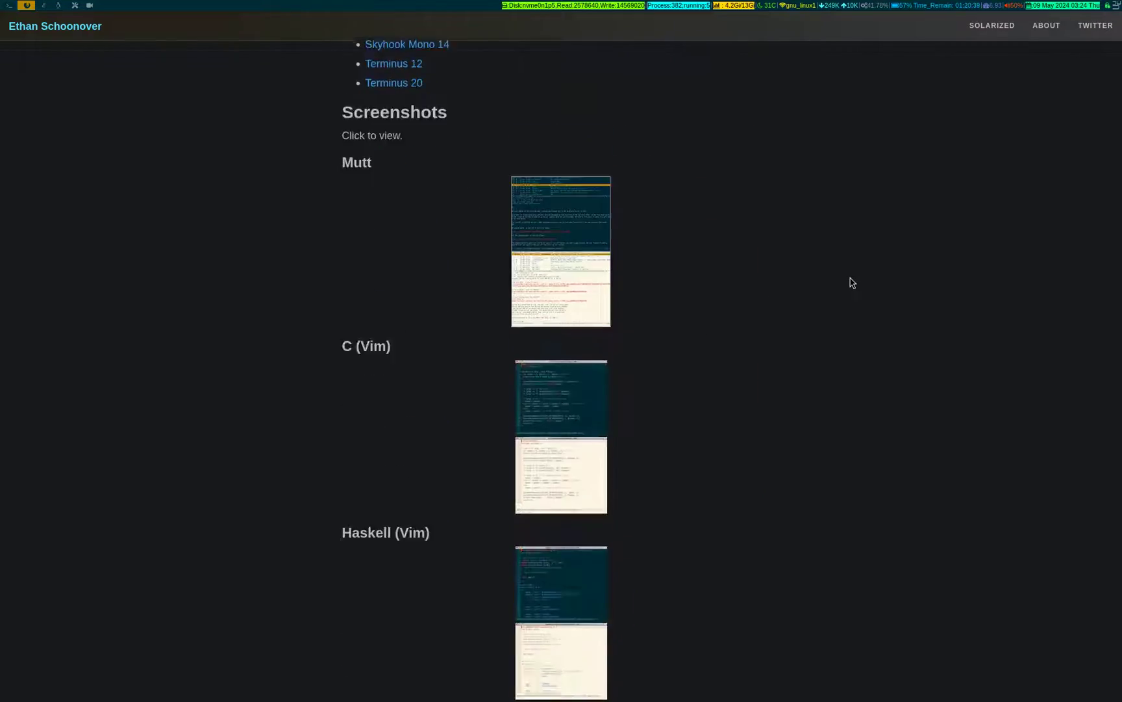
scroll(851, 283, down, 4)
scroll(850, 282, down, 3)
scroll(851, 282, down, 7)
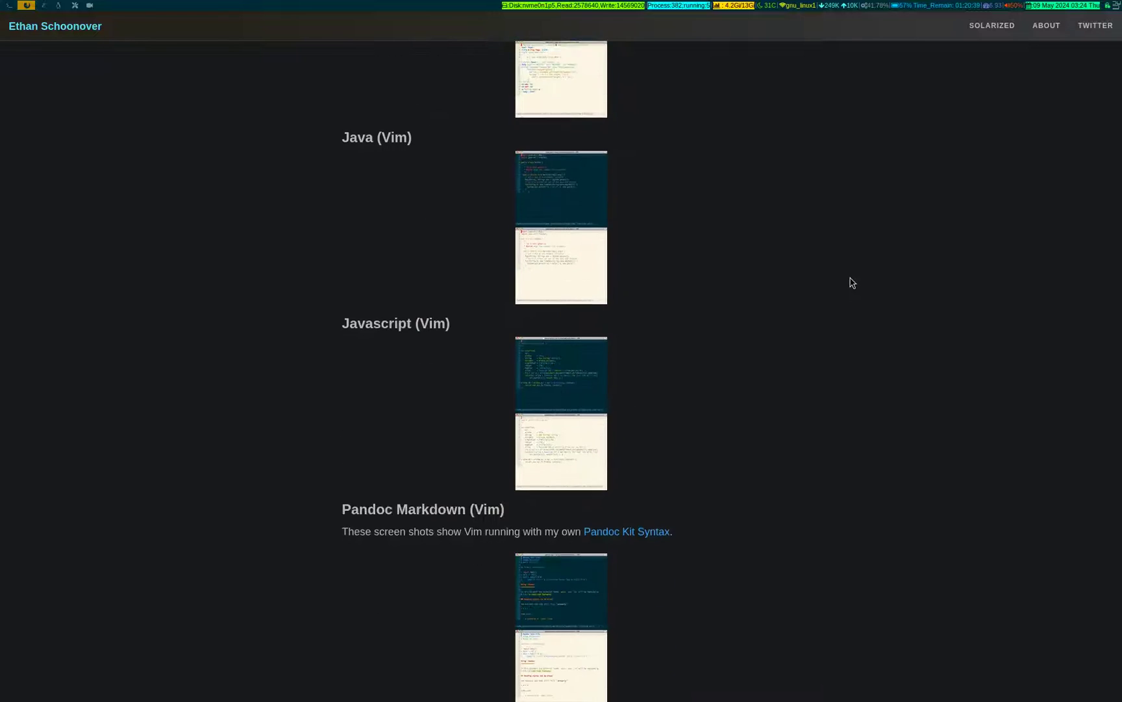
scroll(850, 282, down, 3)
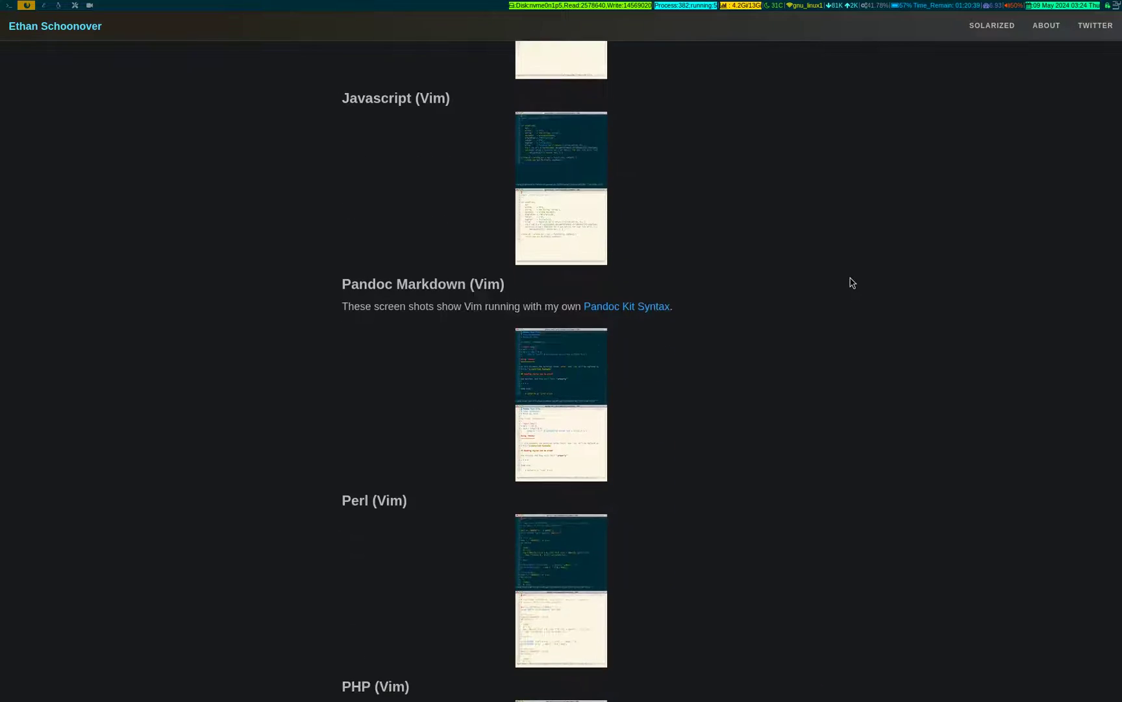
scroll(850, 282, down, 5)
scroll(851, 282, down, 6)
scroll(851, 282, down, 7)
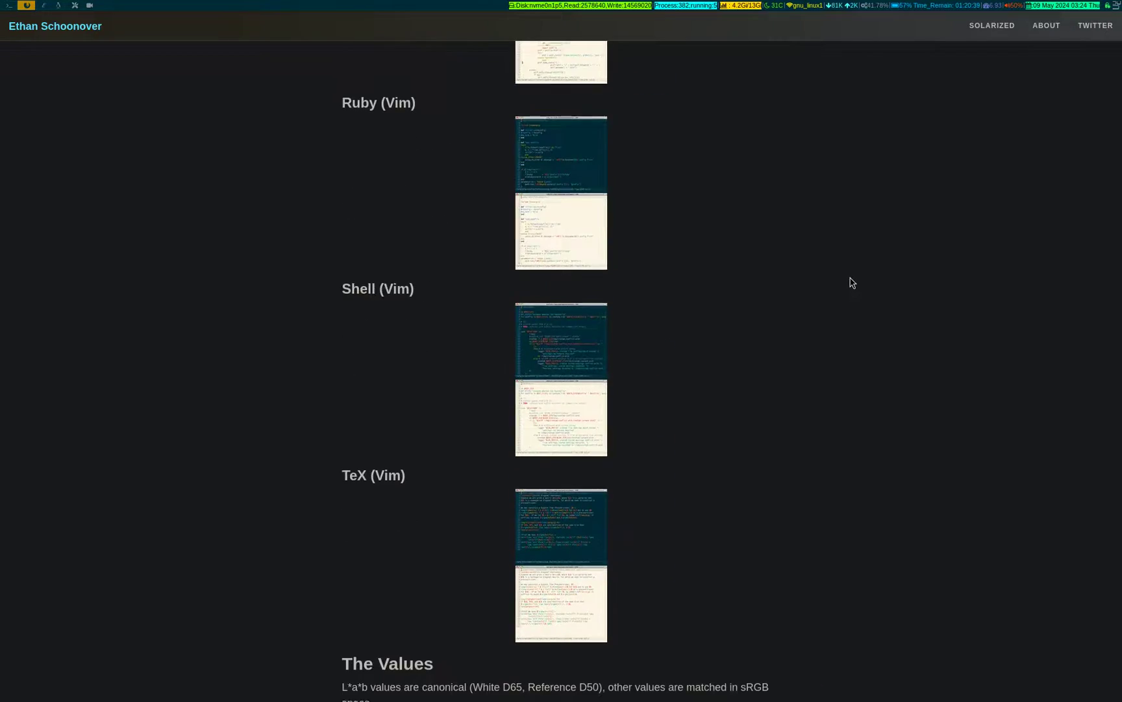
scroll(851, 282, down, 4)
scroll(851, 283, down, 5)
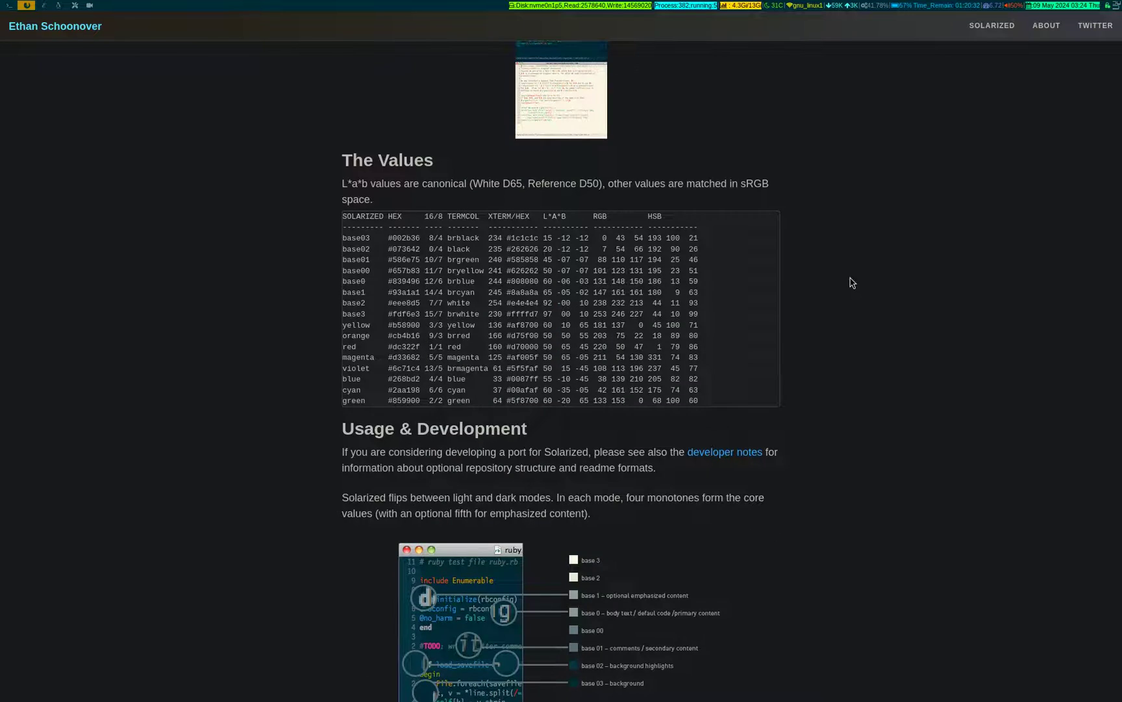
scroll(851, 282, down, 2)
scroll(851, 282, down, 2)
scroll(850, 282, down, 1)
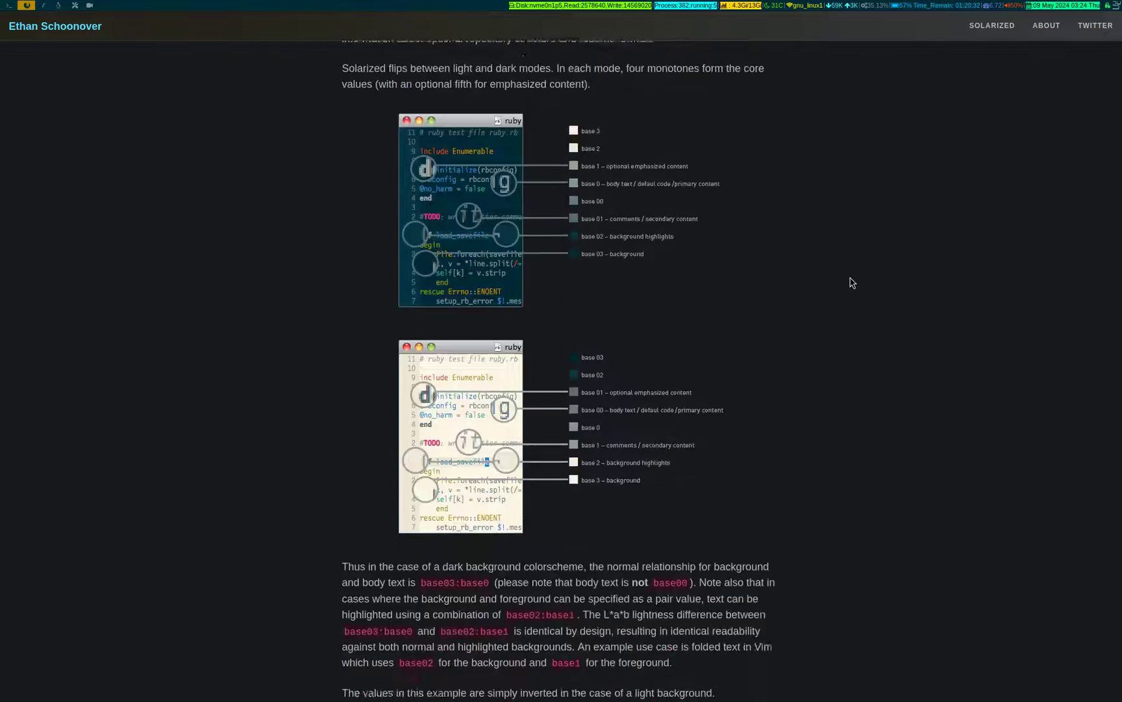
scroll(850, 283, down, 3)
scroll(850, 283, up, 7)
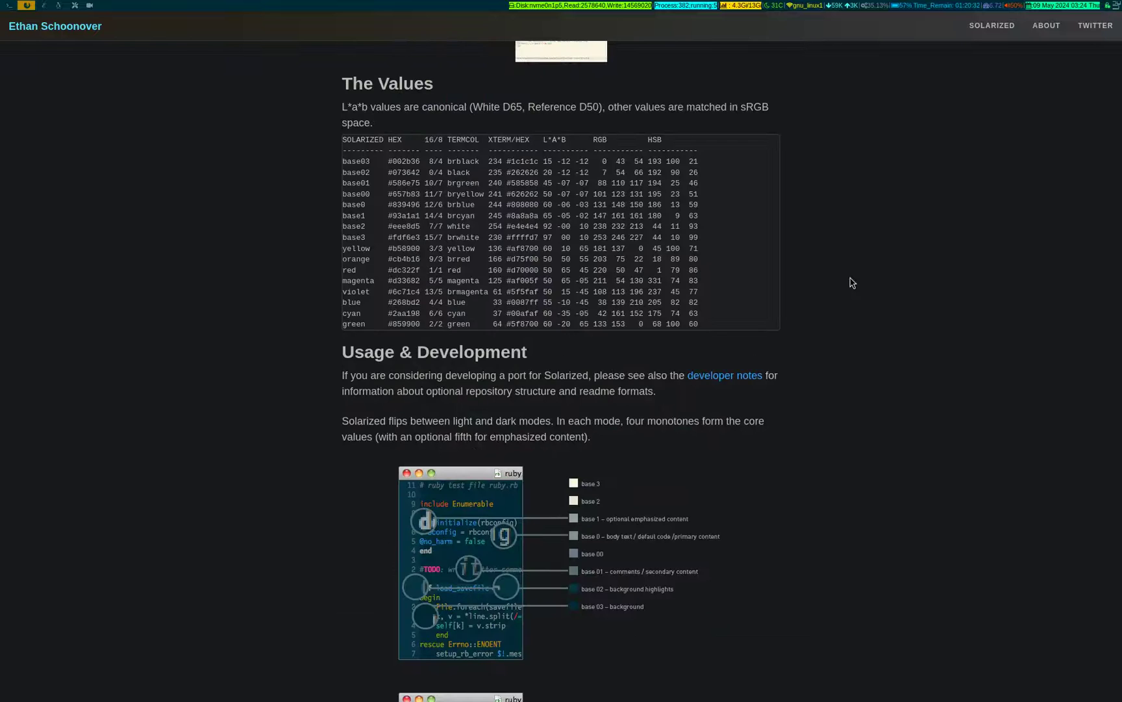
scroll(851, 283, up, 5)
scroll(851, 283, up, 4)
scroll(850, 283, up, 3)
scroll(850, 282, up, 8)
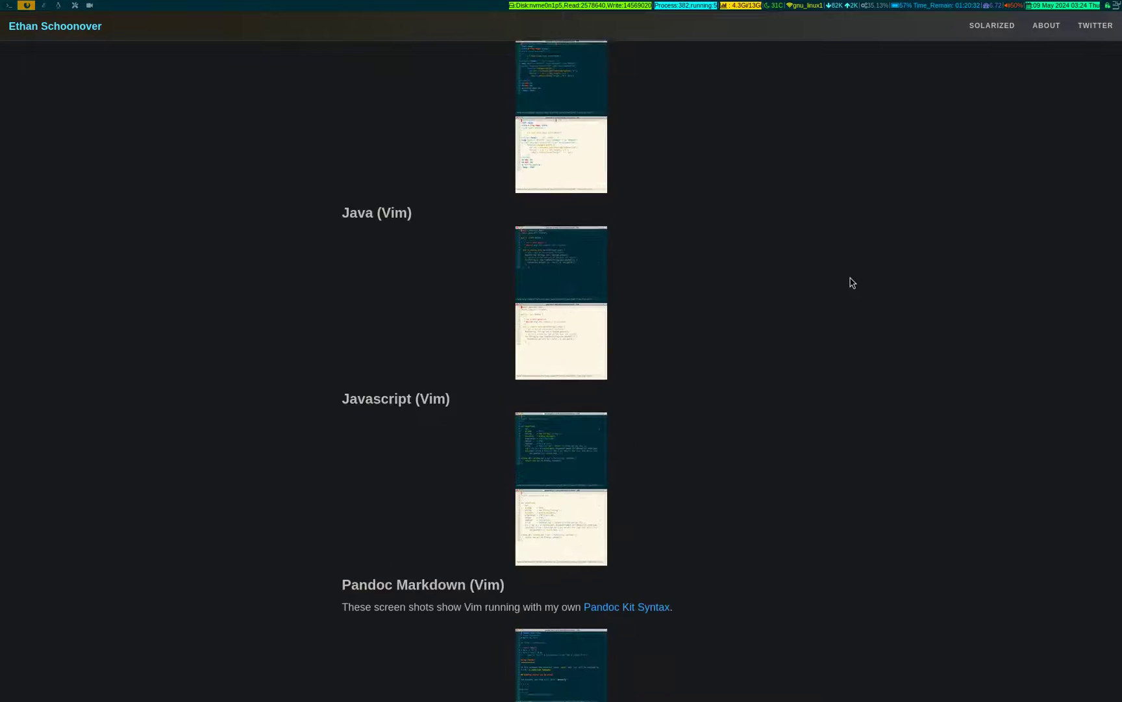
scroll(851, 282, up, 5)
scroll(851, 283, up, 7)
scroll(850, 283, up, 4)
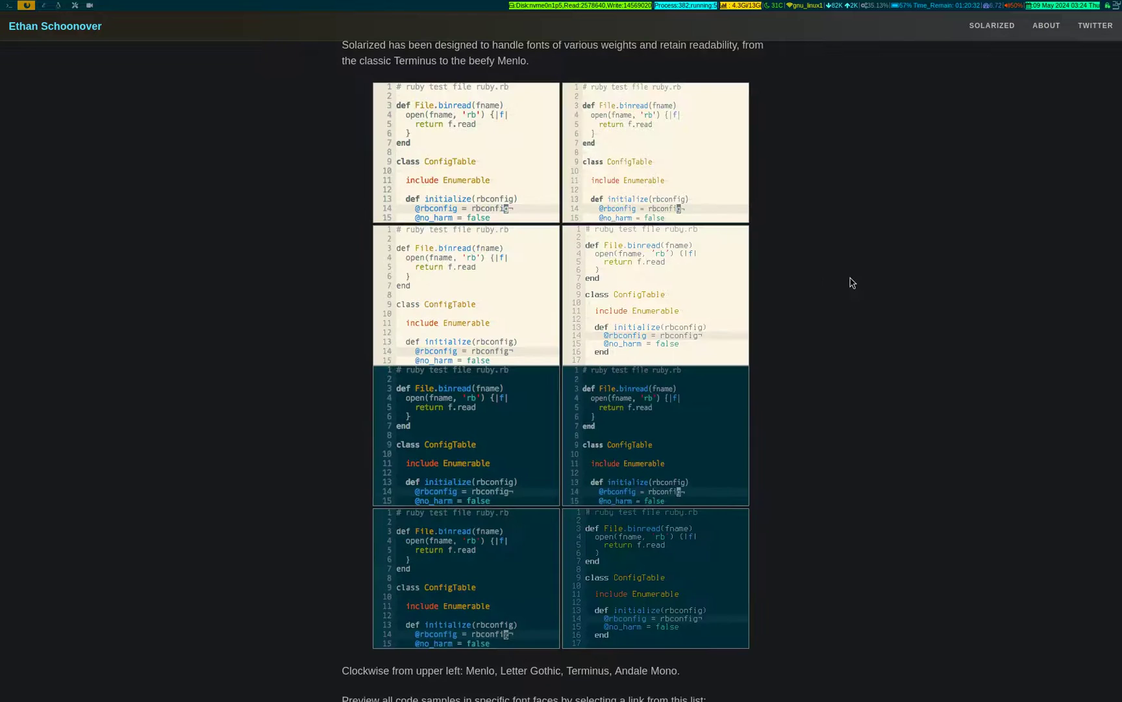
scroll(851, 283, up, 6)
scroll(851, 282, up, 3)
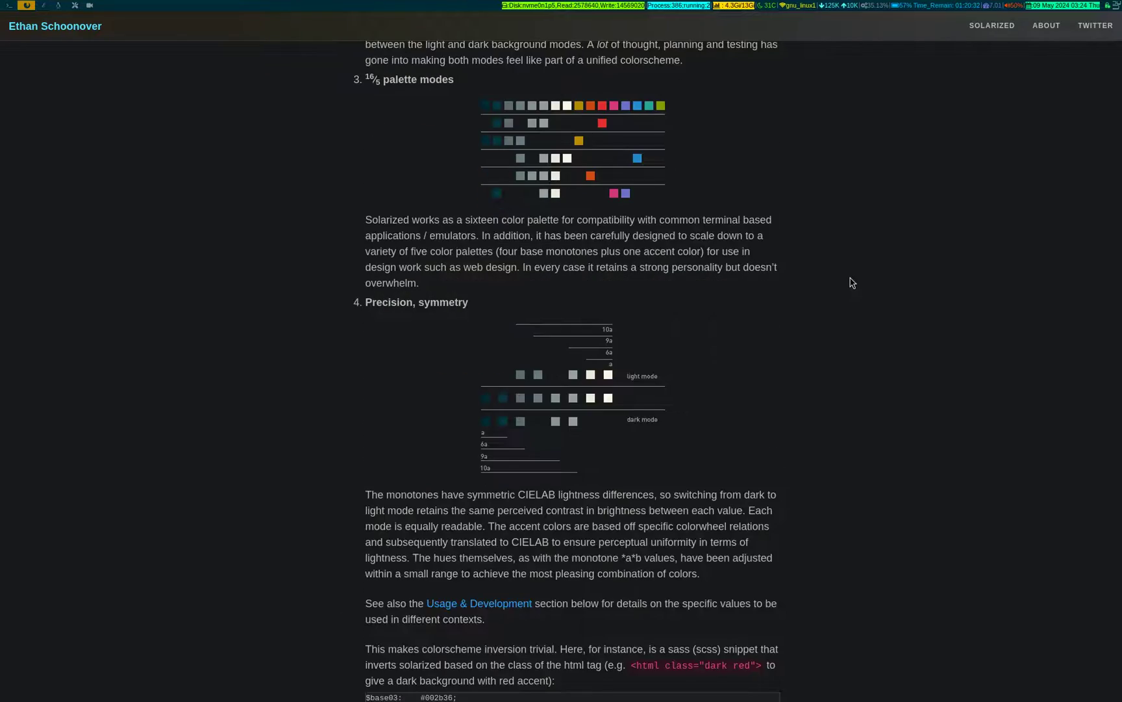
scroll(850, 282, up, 4)
scroll(849, 283, up, 5)
scroll(850, 282, up, 5)
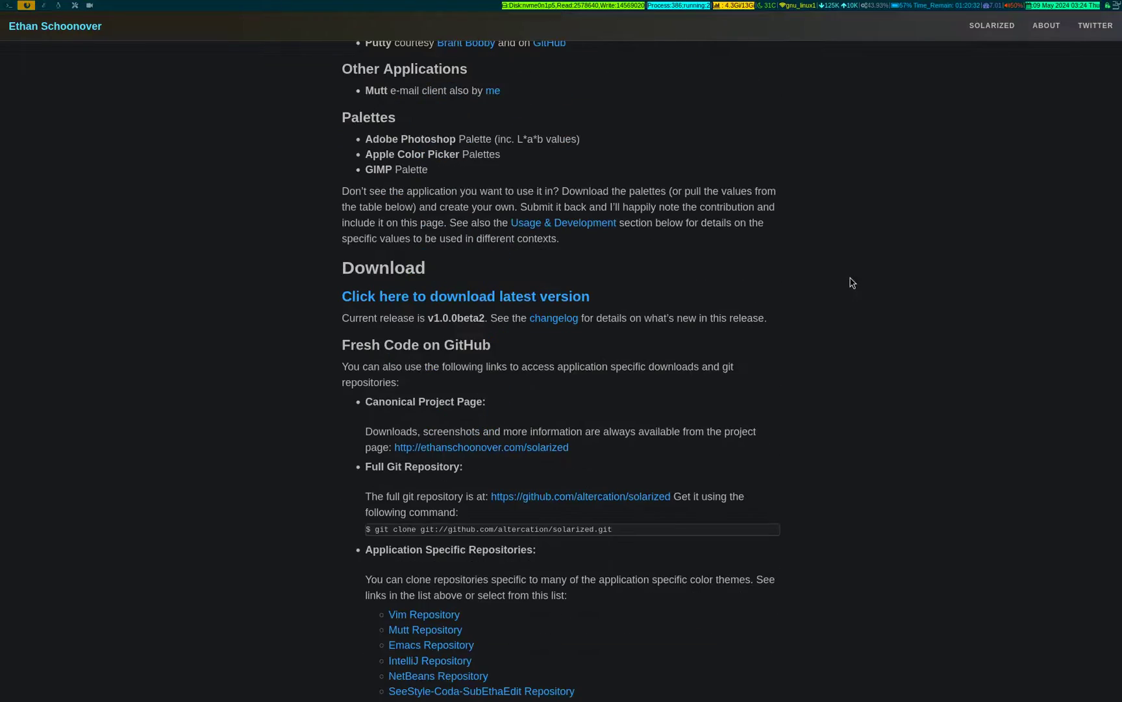
scroll(850, 282, up, 2)
scroll(850, 282, up, 3)
scroll(849, 283, up, 3)
scroll(850, 282, up, 5)
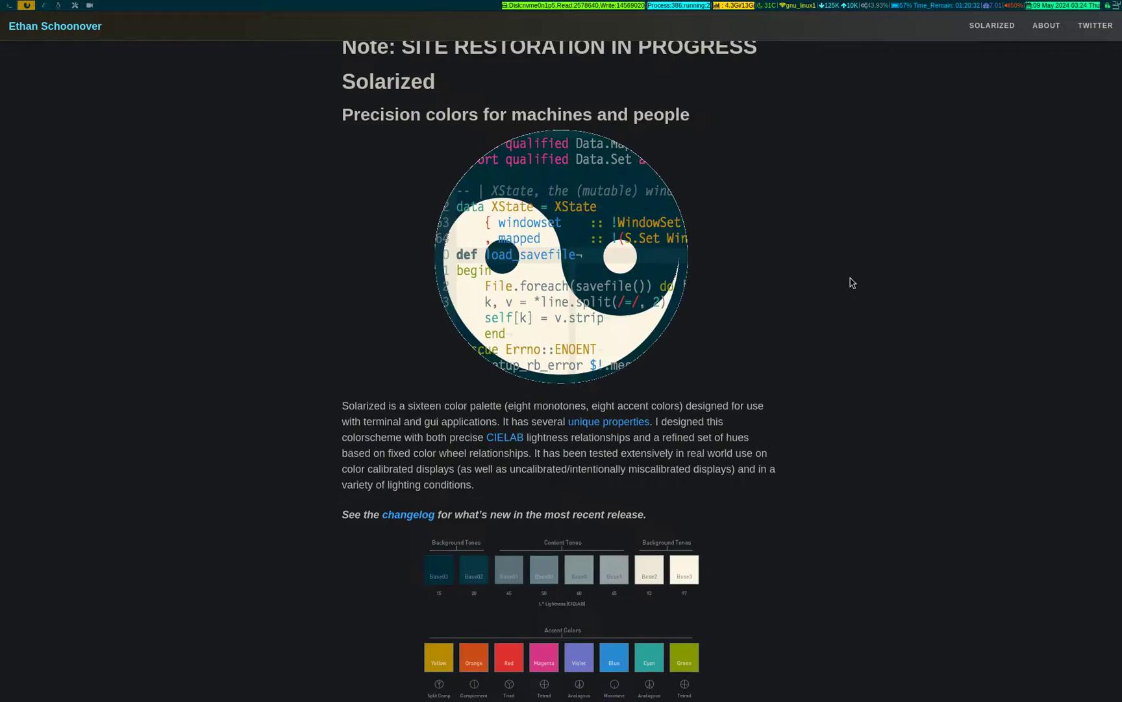
scroll(850, 283, up, 2)
scroll(851, 282, down, 1)
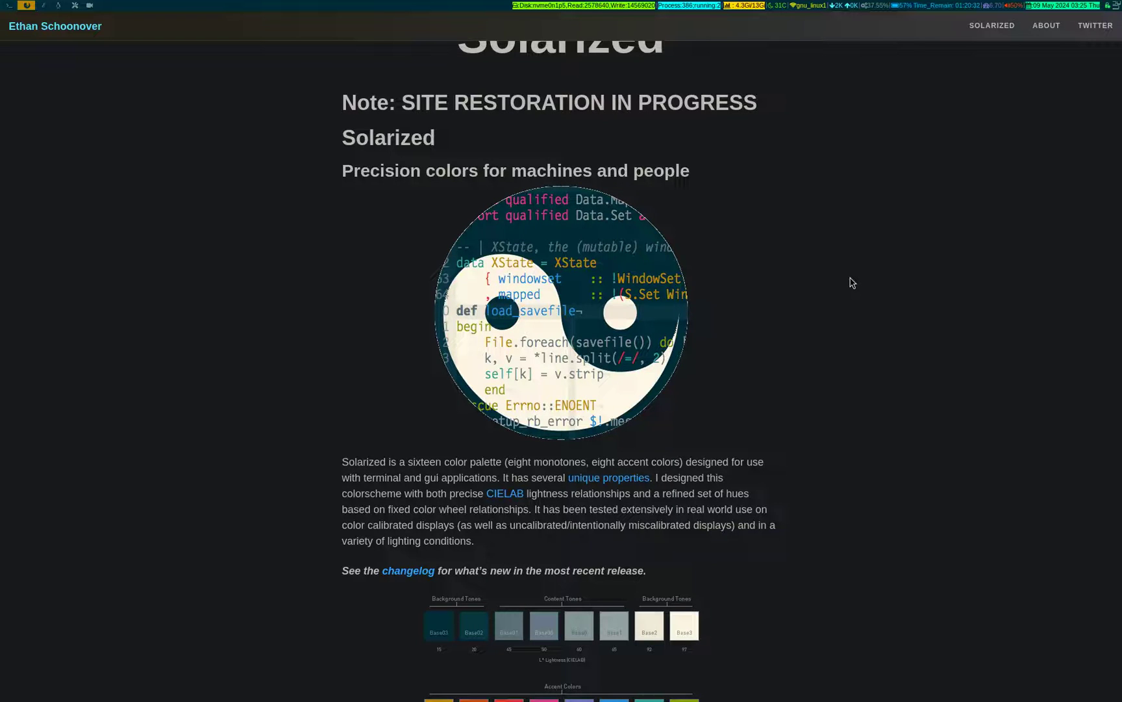
scroll(851, 282, up, 1)
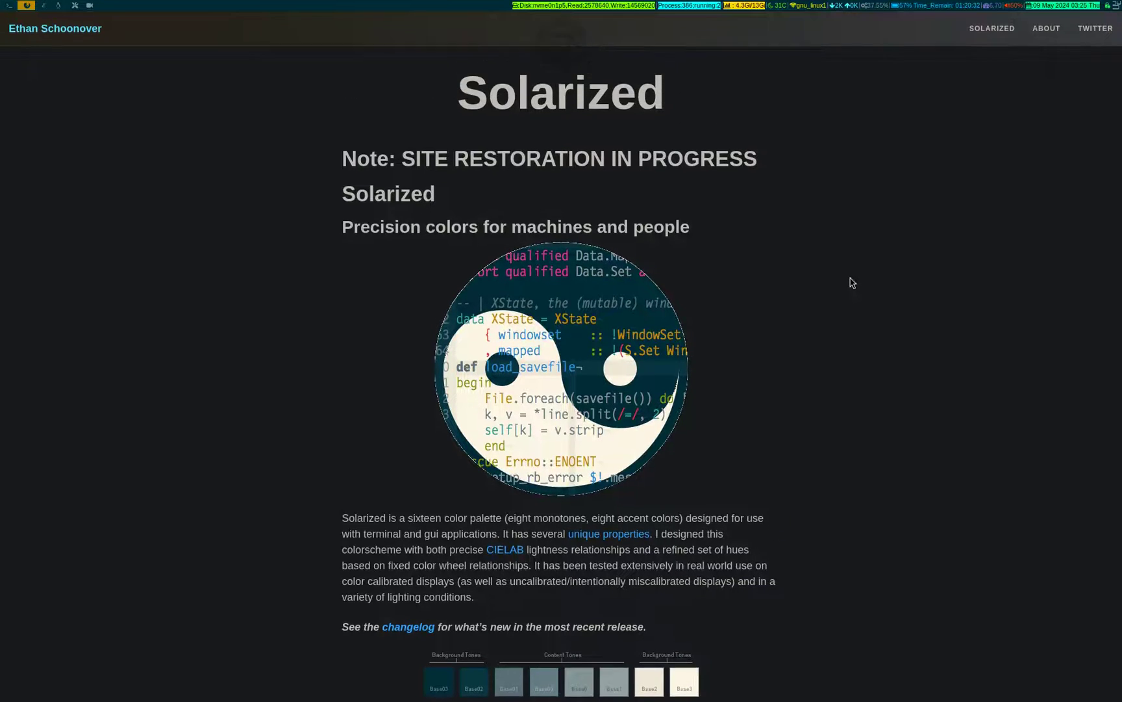